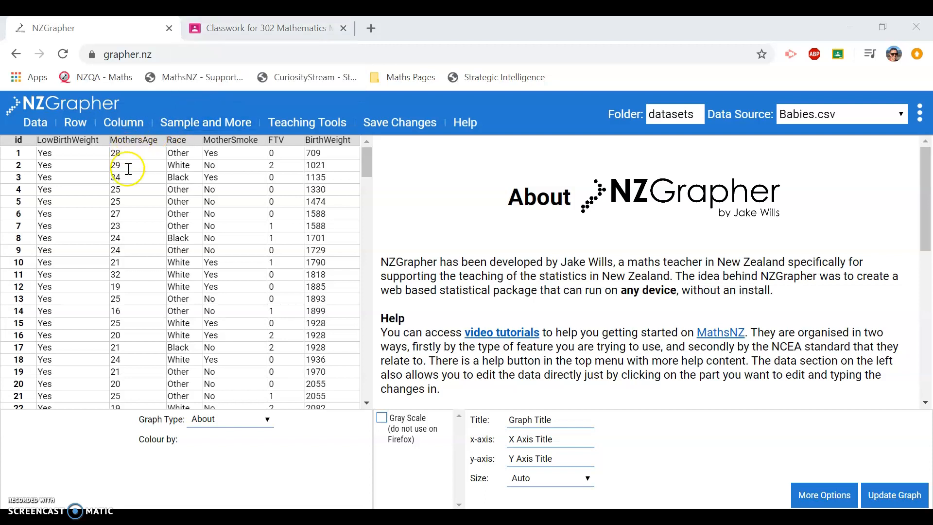
# - Switch to the Google Classroom Classwork page for 302 Mathematics
pyautogui.click(238, 31)
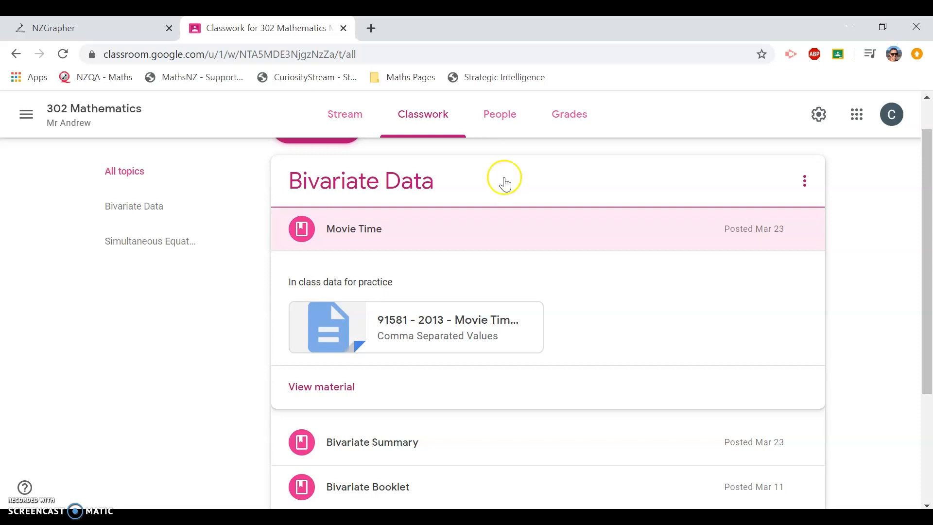
# - Preview the 91581 - 2013 - Movie Time.csv attachment and bring up its more-actions menu
pyautogui.click(473, 328)
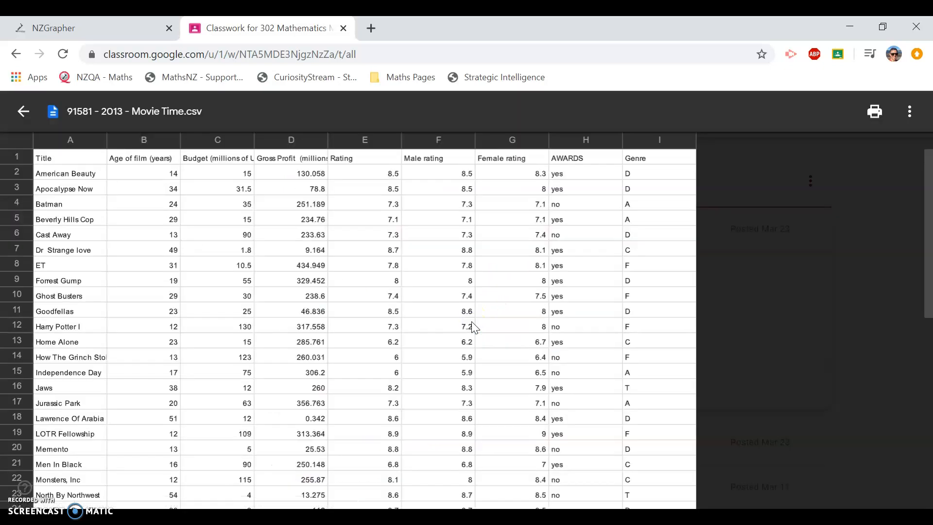
pyautogui.click(910, 122)
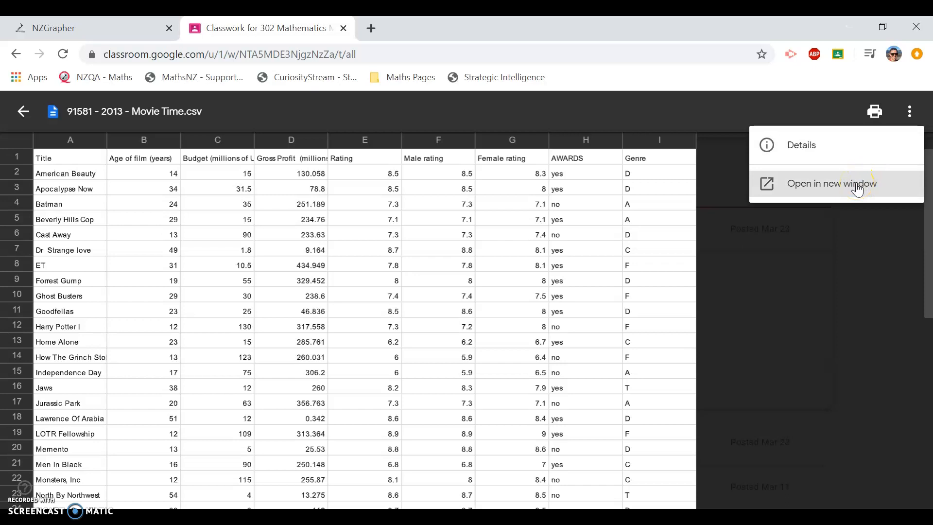
# - Download 91581 - 2013 - Movie Time.csv from its own Drive window, then return to NZGrapher
pyautogui.click(858, 187)
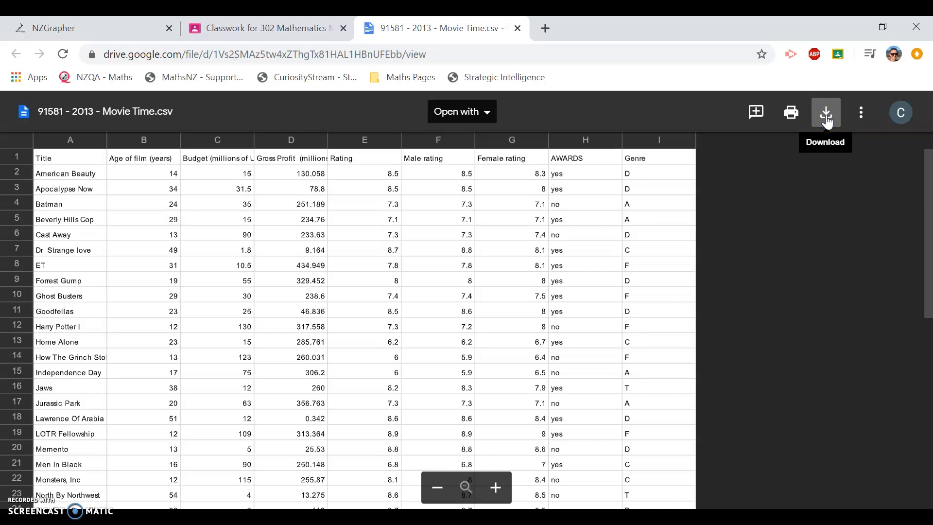
pyautogui.click(827, 122)
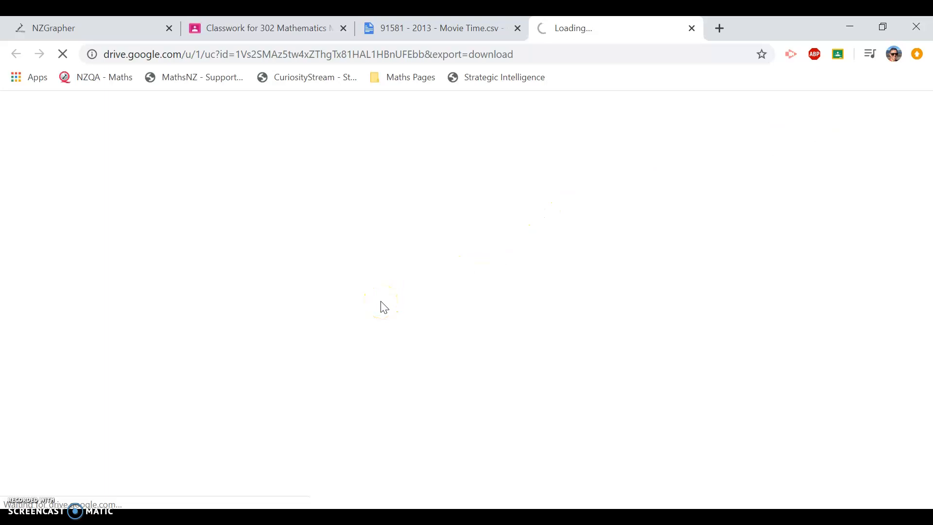
pyautogui.click(348, 329)
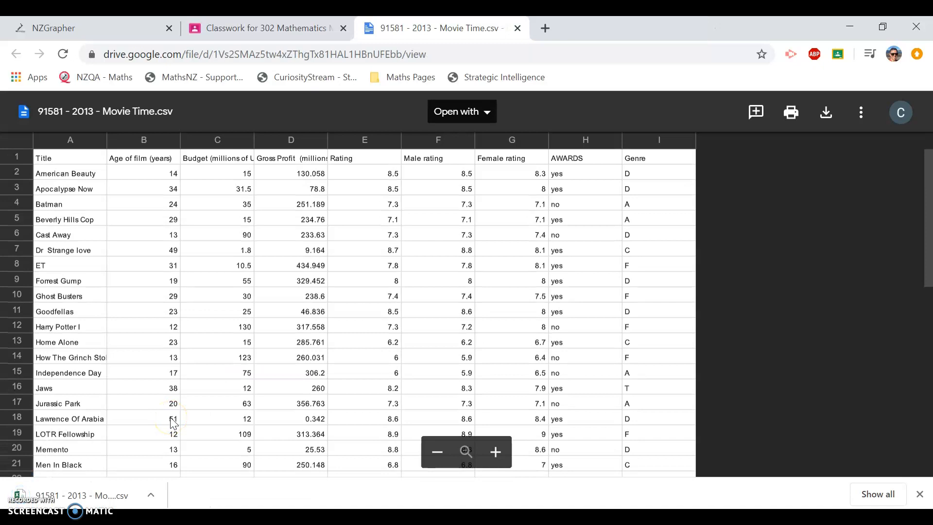
pyautogui.click(464, 204)
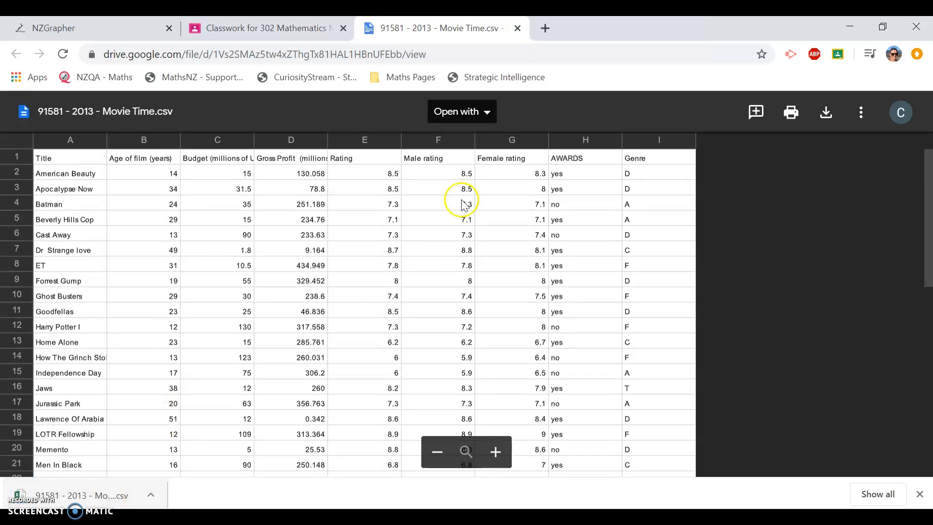
pyautogui.click(74, 29)
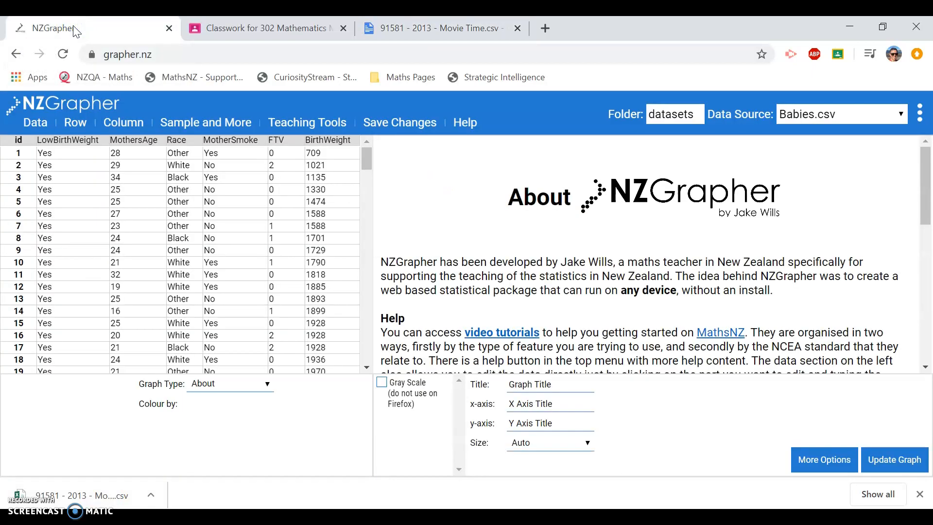
# - Load '91581 - 2013 - Movie Time' from Downloads through Data > Open File
pyautogui.click(36, 127)
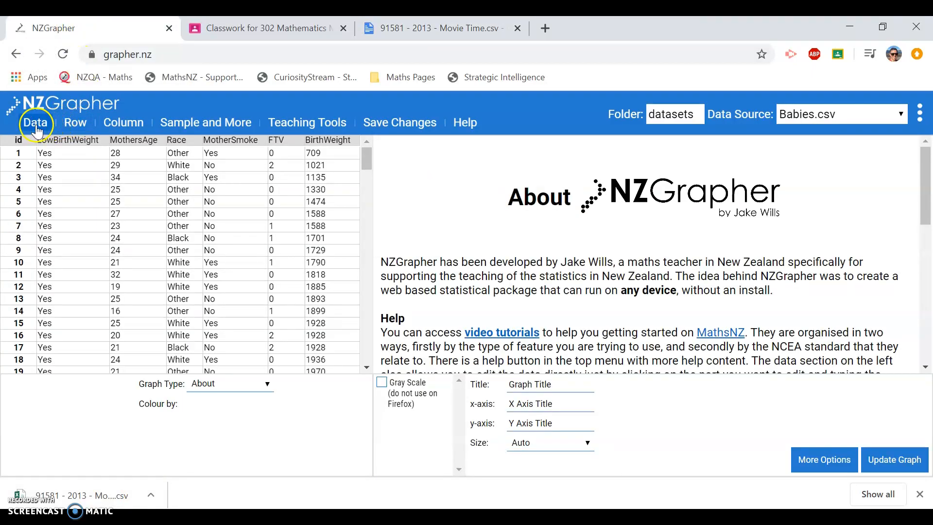
pyautogui.click(38, 130)
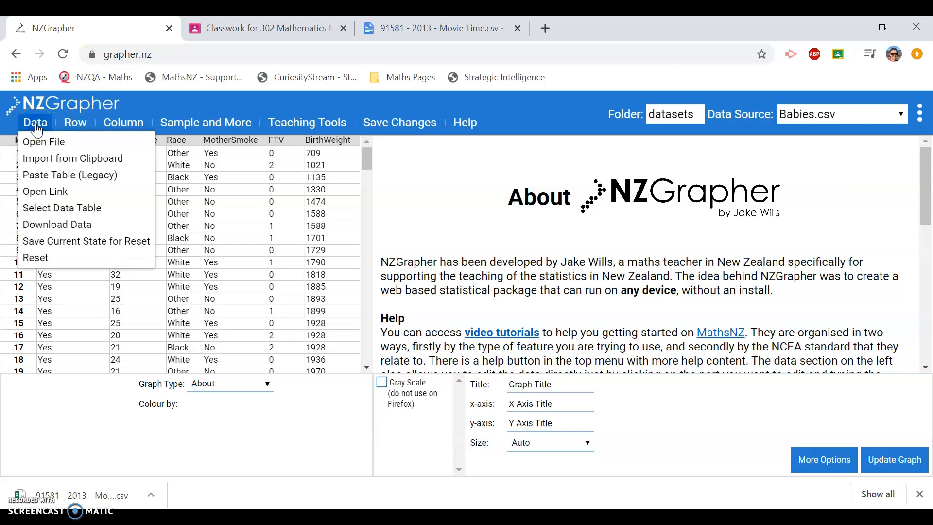
pyautogui.click(71, 146)
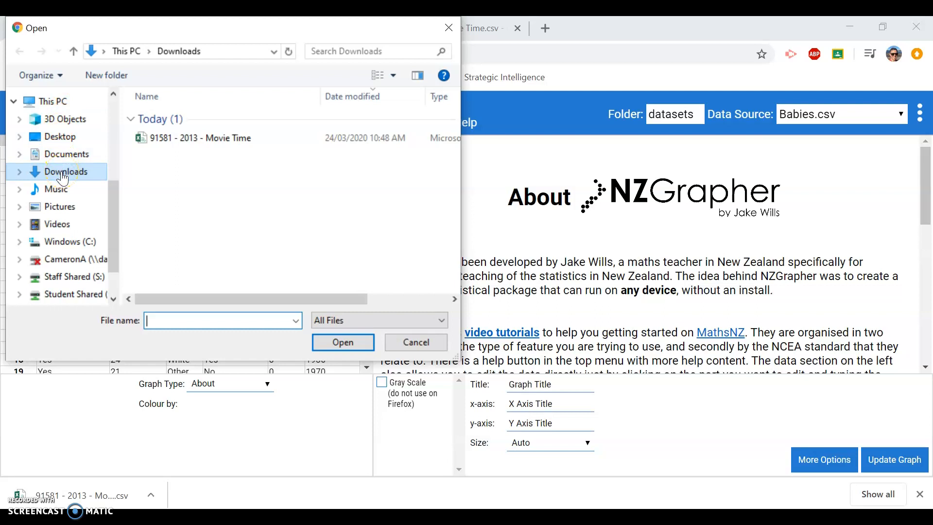
pyautogui.click(215, 140)
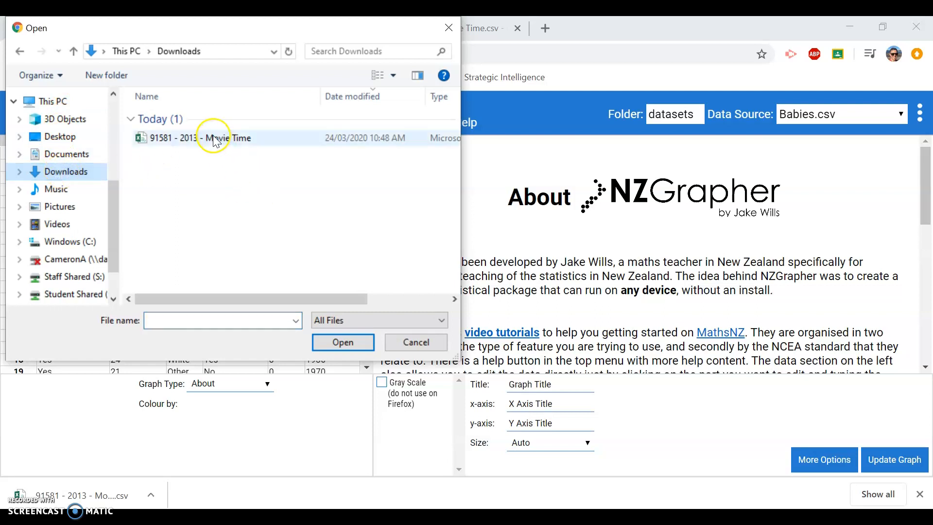
pyautogui.click(214, 140)
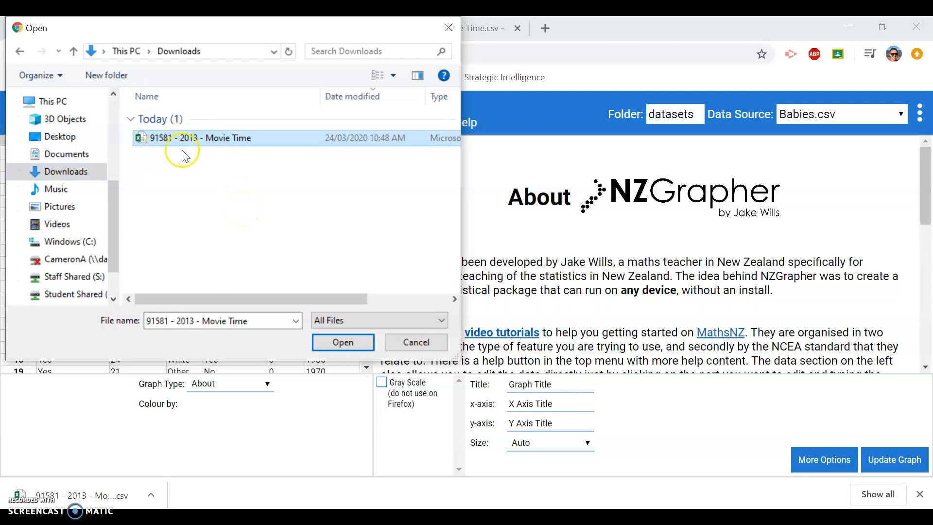
pyautogui.click(343, 345)
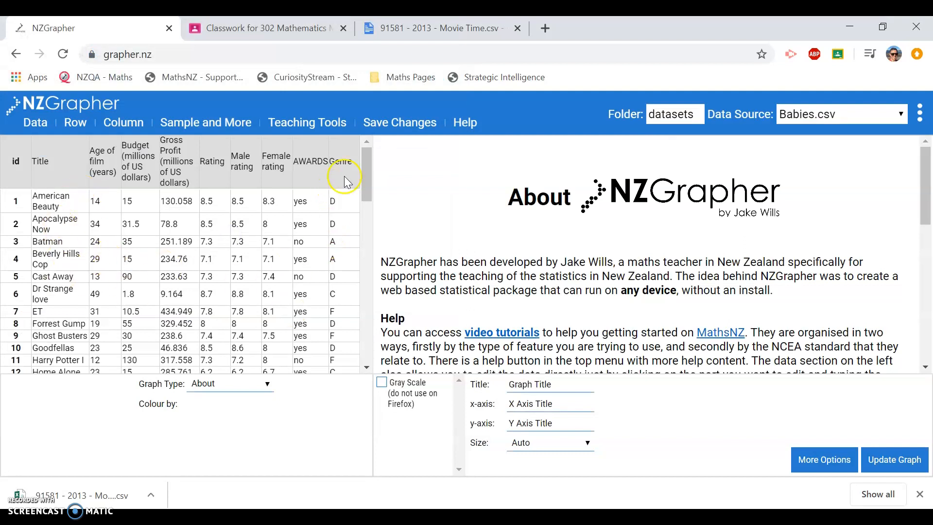
# - Draw a Scatter Graph with Budget as variable 1 and Gross Profit as variable 2
pyautogui.moveTo(365, 178)
pyautogui.mouseDown()
pyautogui.moveTo(376, 336)
pyautogui.moveTo(360, 162)
pyautogui.mouseUp()
pyautogui.click(228, 389)
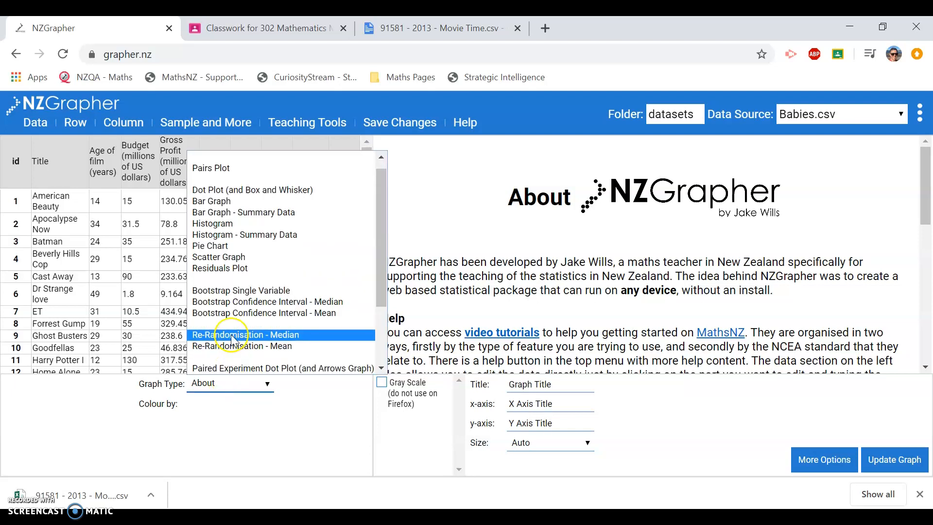
pyautogui.click(232, 258)
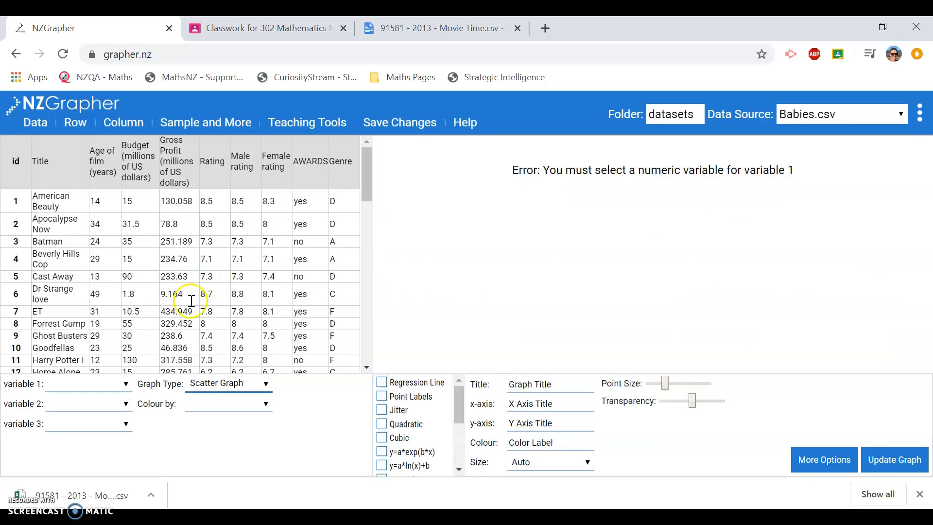
pyautogui.click(124, 385)
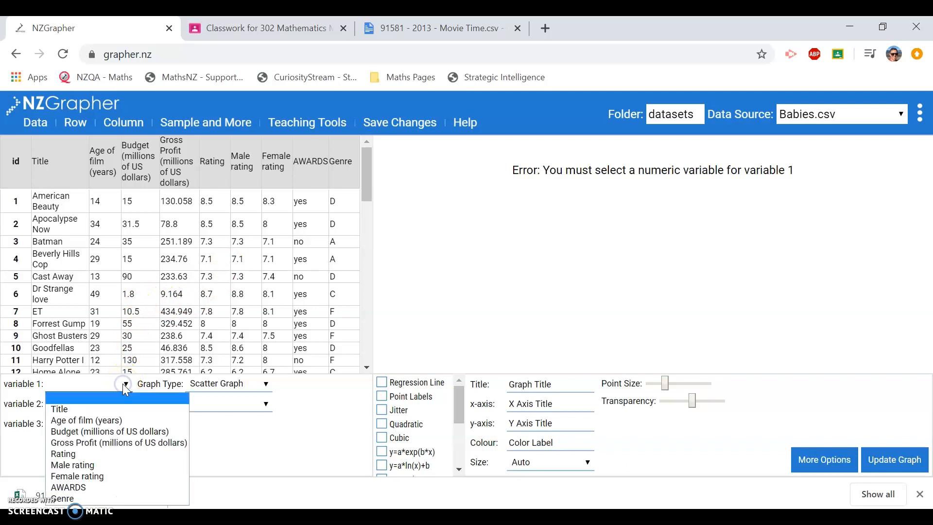
pyautogui.click(103, 431)
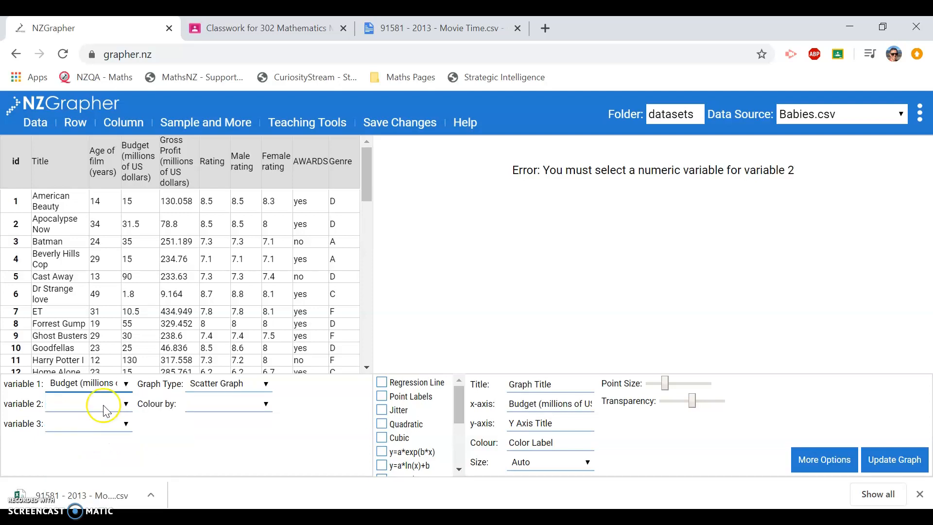
pyautogui.click(120, 405)
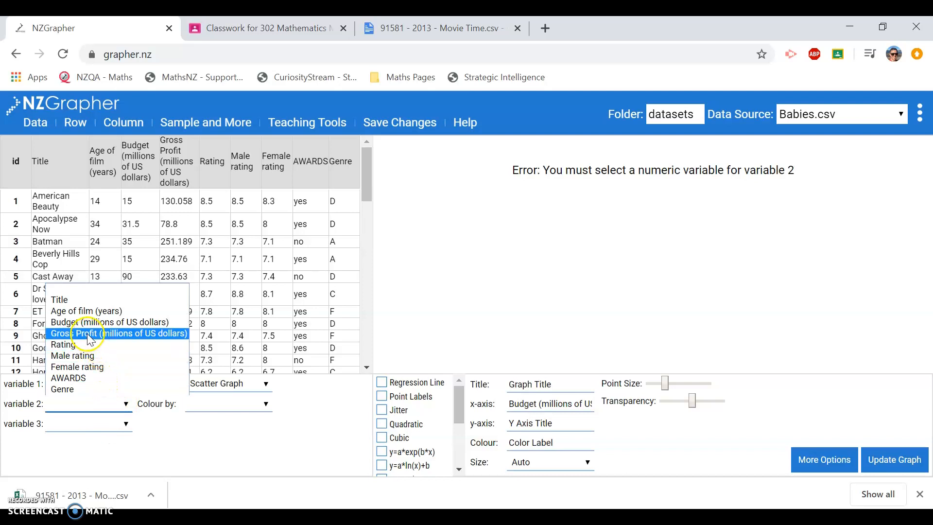
pyautogui.click(88, 339)
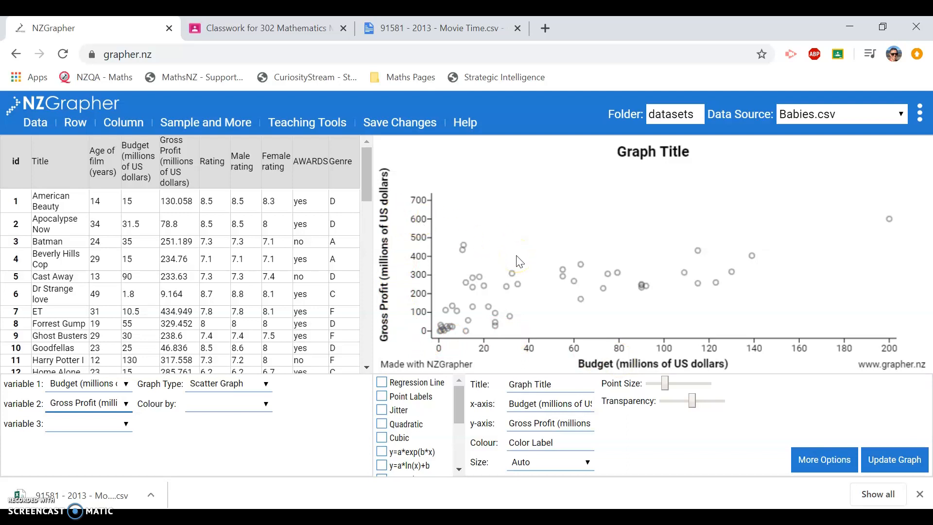
pyautogui.scroll(-2, 517, 297)
# - Turn on the regression line: Gross Profit = 2.1412 × Budget + 102.74, r = 0.68369
pyautogui.click(383, 388)
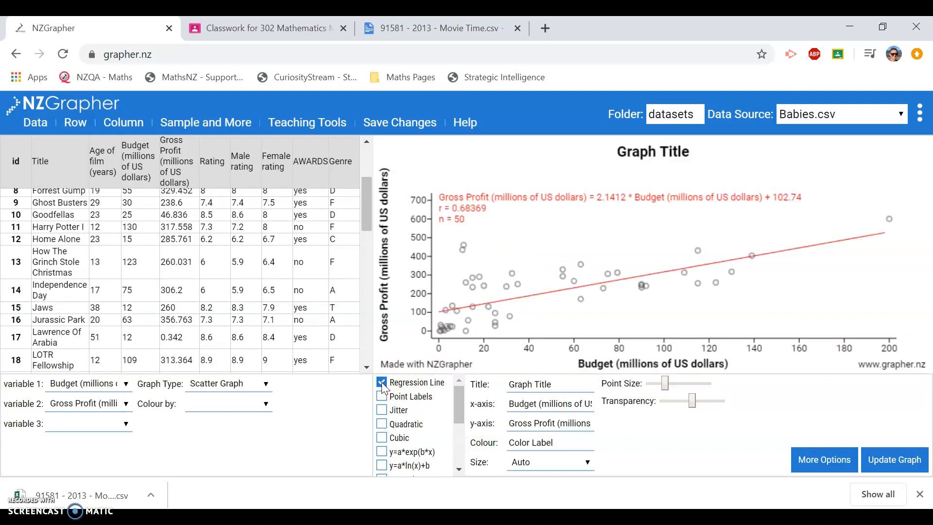
pyautogui.scroll(2, 491, 267)
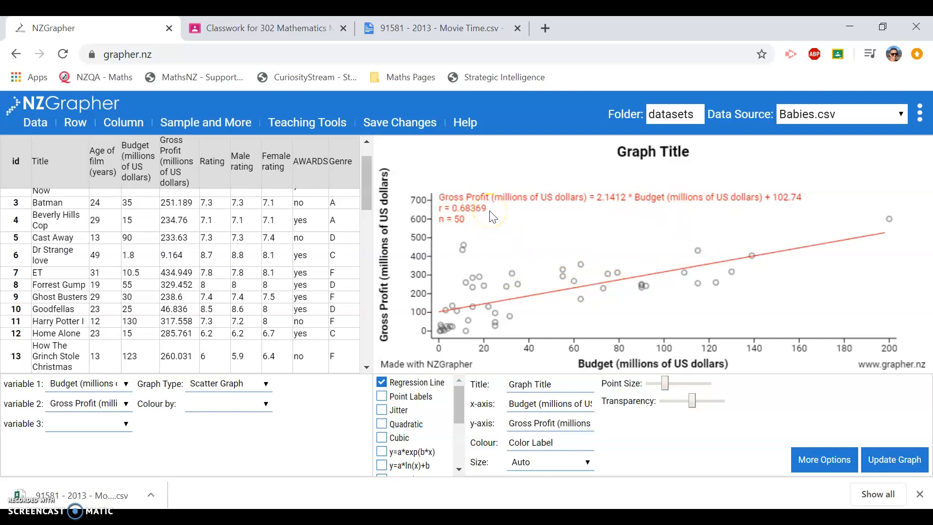
pyautogui.scroll(-4, 524, 287)
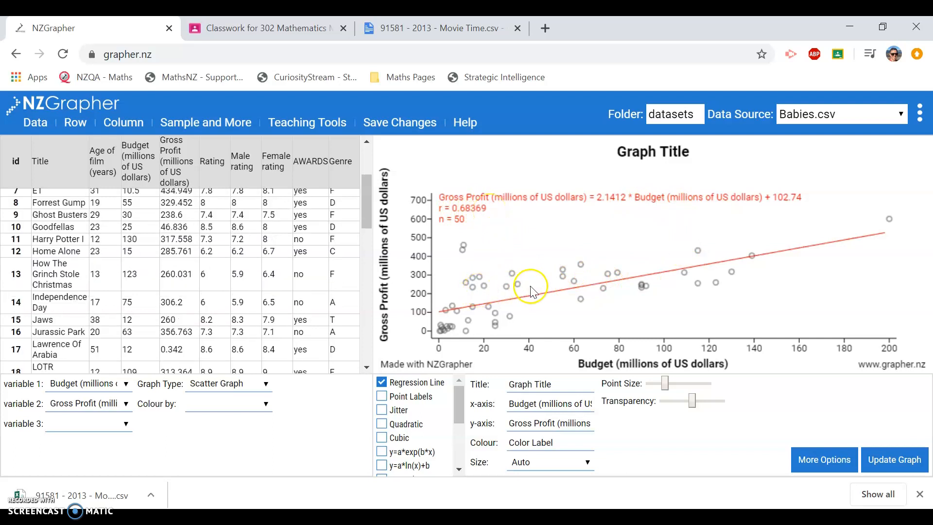
pyautogui.scroll(-7, 607, 287)
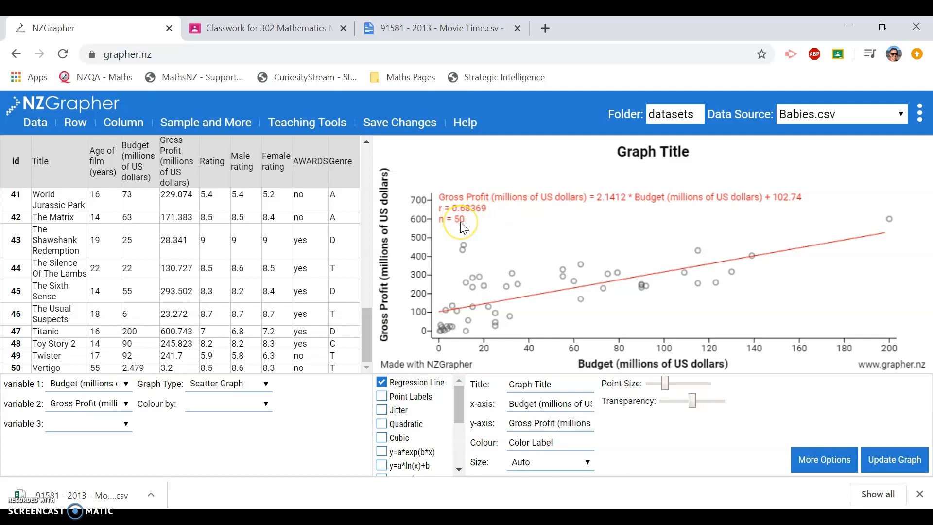
# - Replace 'Graph Title' with 'Budget v Gross Profit of Movies' and redraw the graph
pyautogui.click(554, 384)
pyautogui.moveTo(554, 385); pyautogui.dragTo(504, 390)
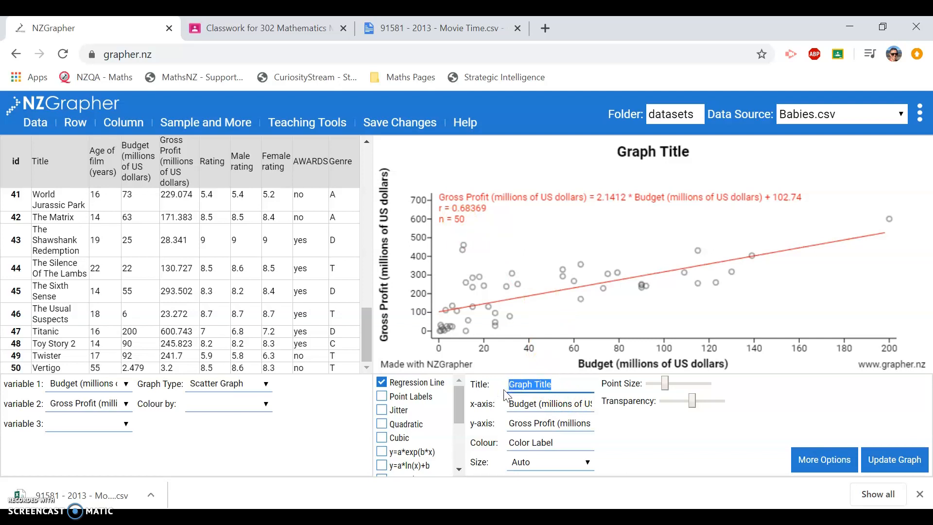
pyautogui.write('Budget v')
pyautogui.write(' Gross')
pyautogui.write(' Profit of')
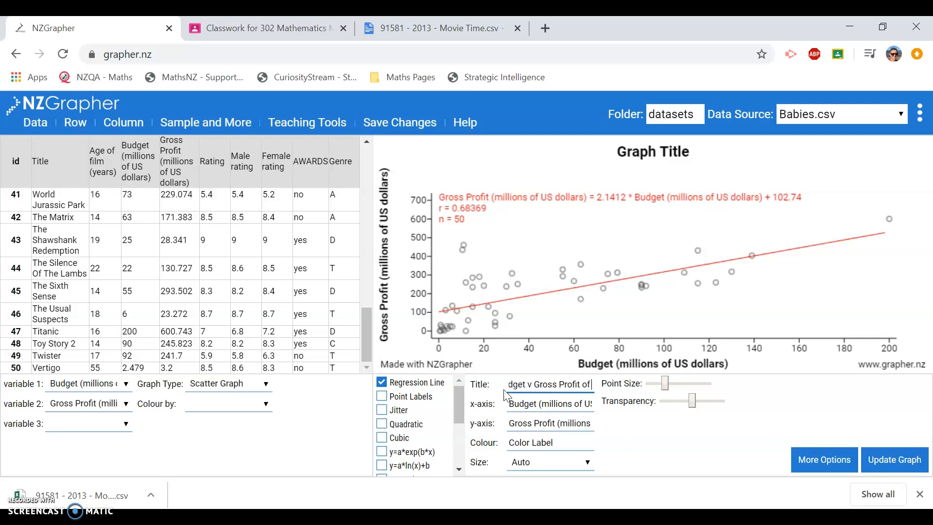
pyautogui.write(' Movies')
pyautogui.click(680, 318)
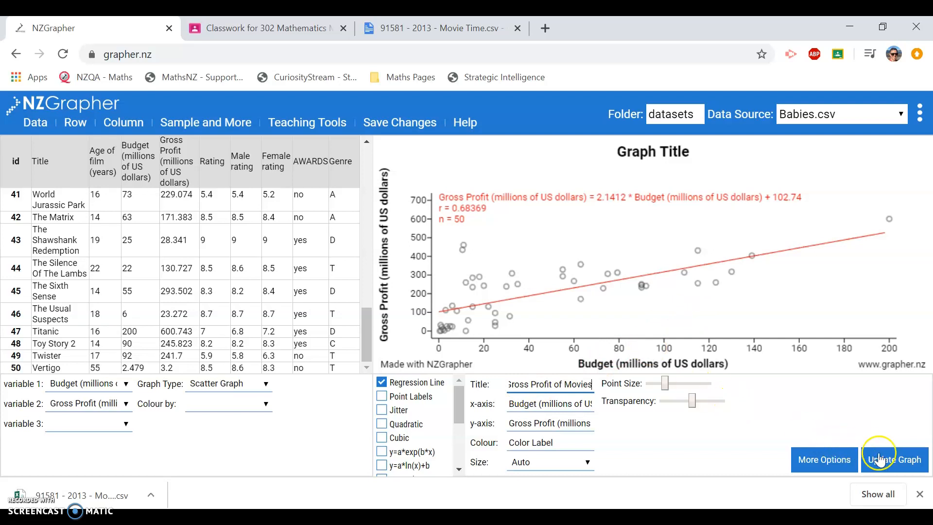
pyautogui.click(897, 466)
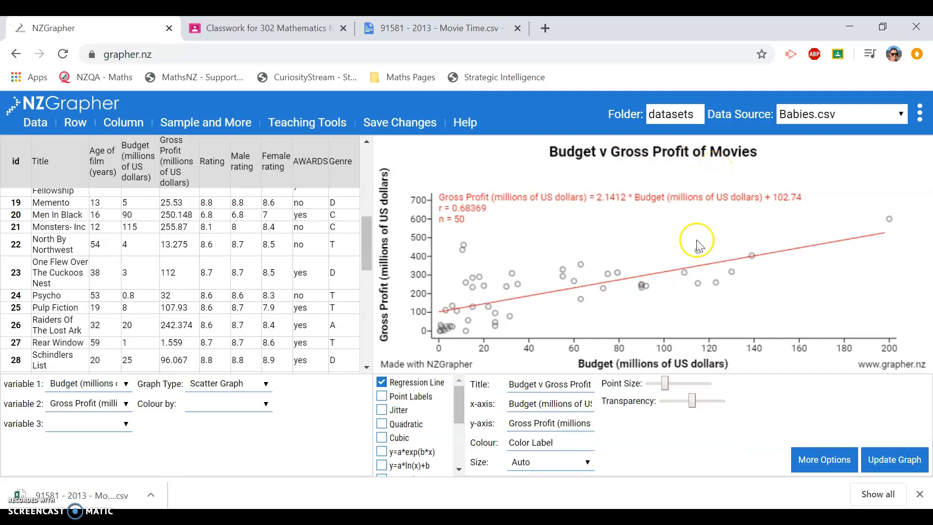
# - Copy the titled scatter graph with its regression line as an image
pyautogui.click(642, 237)
pyautogui.rightClick(641, 237)
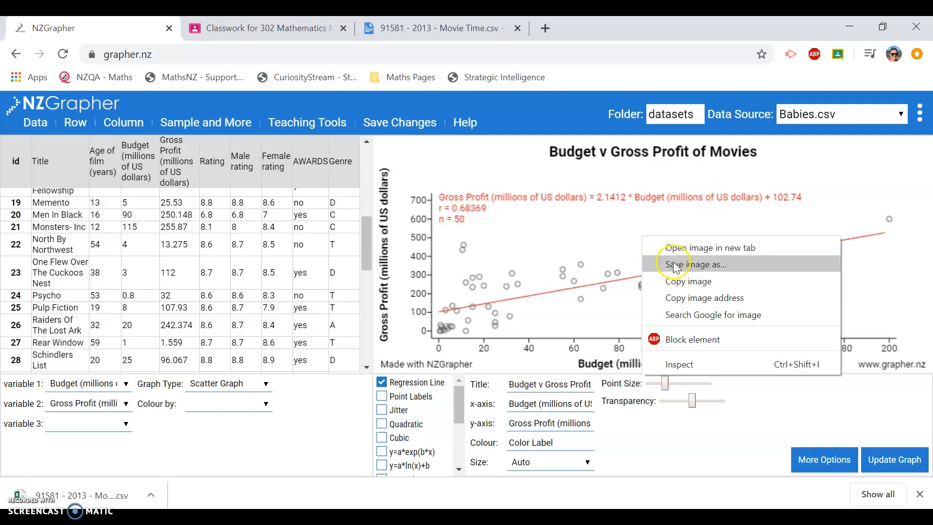
pyautogui.click(679, 289)
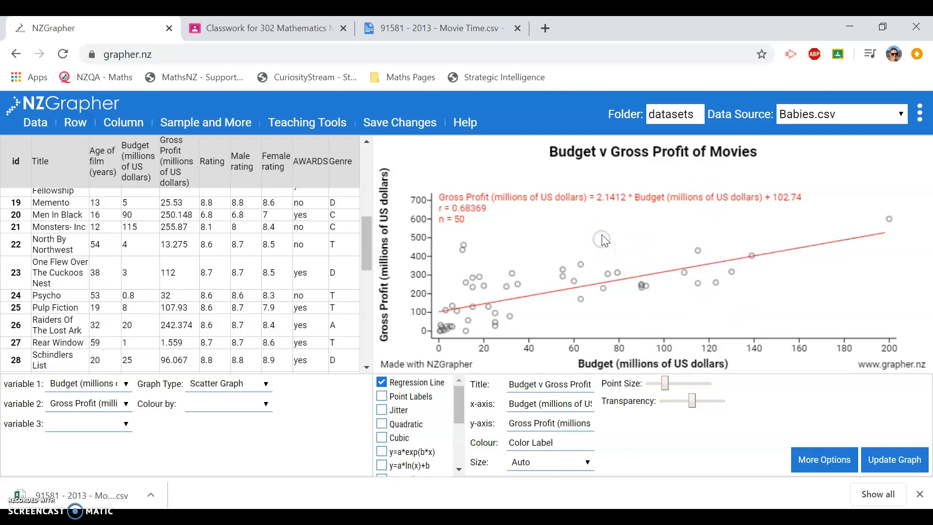